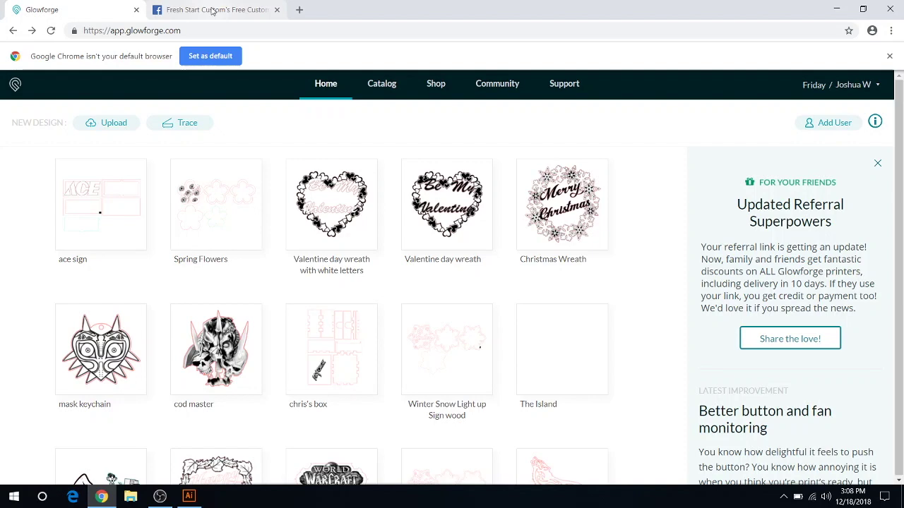
# In the Facebook free files group, show the comments on the candle sign post.
pyautogui.click(212, 11)
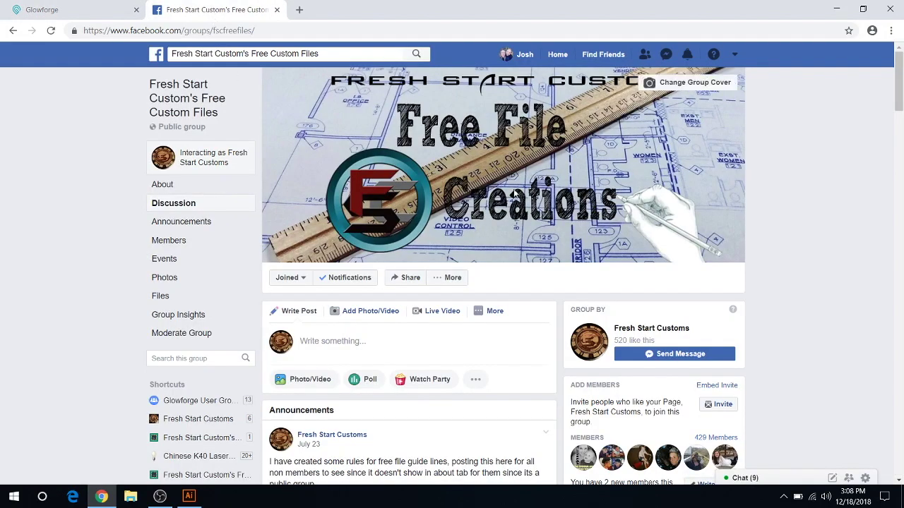
pyautogui.scroll(-3, 468, 412)
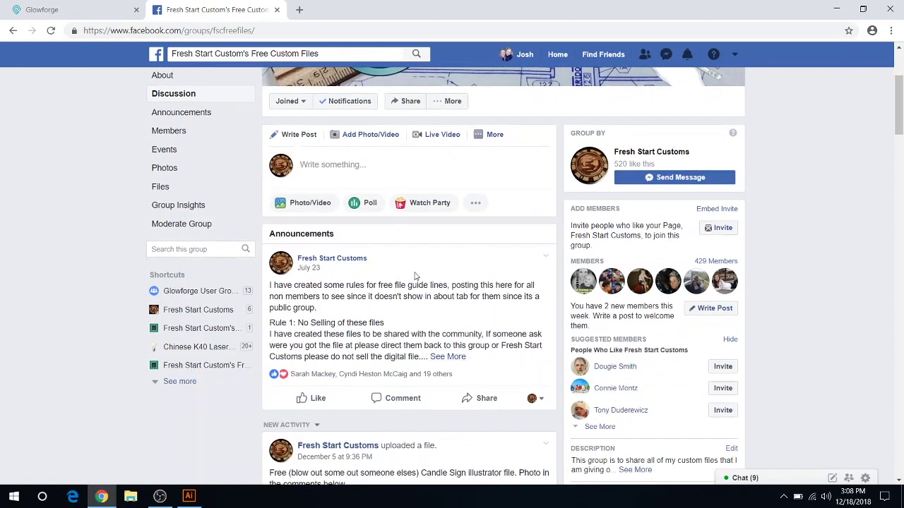
pyautogui.scroll(-3, 406, 266)
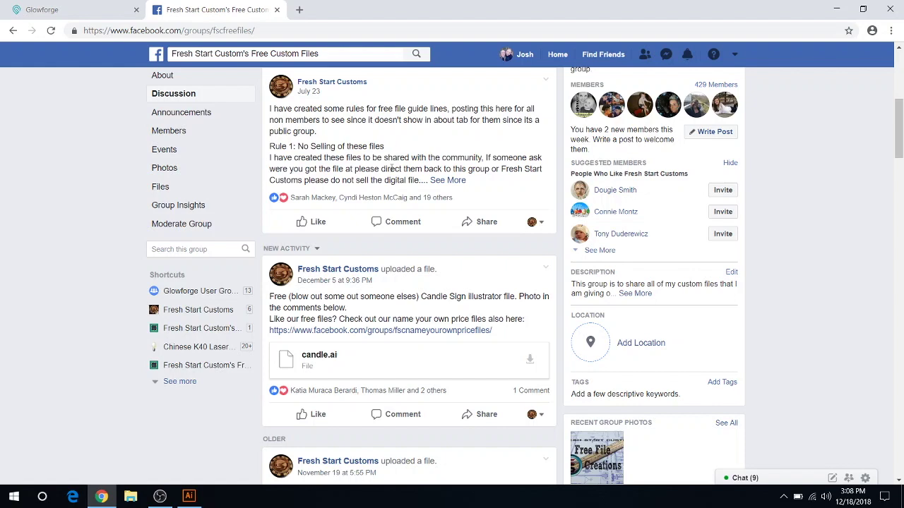
pyautogui.scroll(-3, 341, 182)
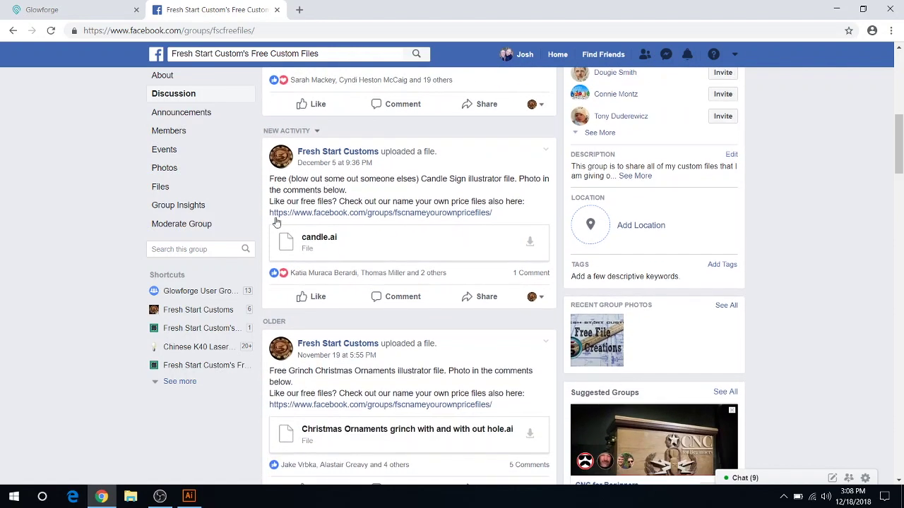
pyautogui.click(521, 274)
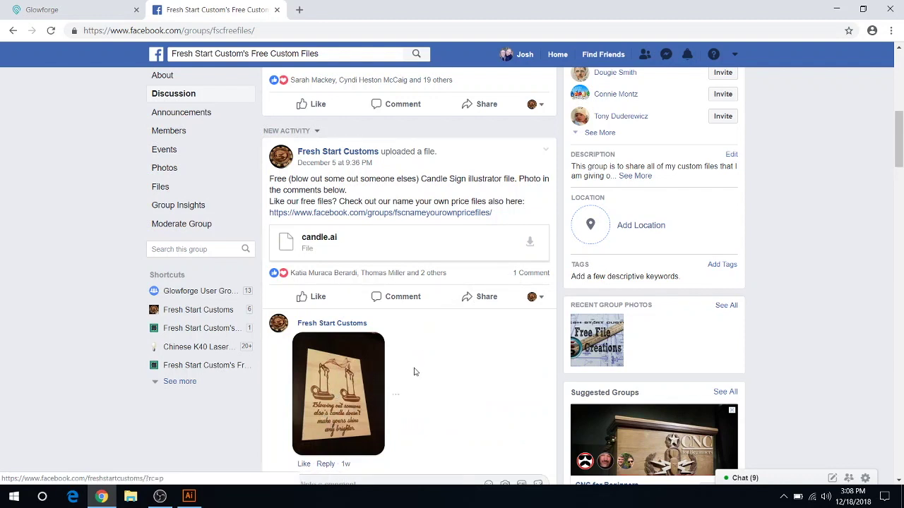
# Scroll down the group feed to the Door bell mount.ai post.
pyautogui.scroll(-1, 452, 358)
pyautogui.scroll(-10, 464, 327)
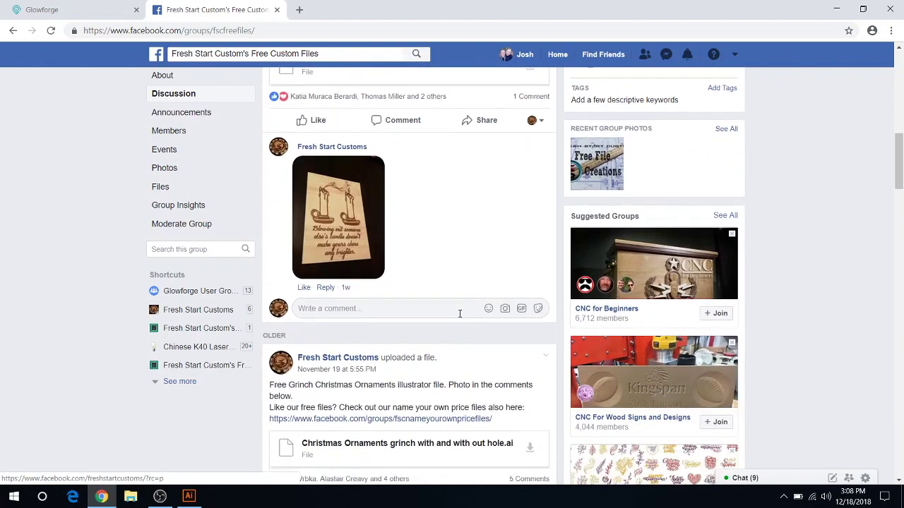
pyautogui.scroll(-8, 453, 305)
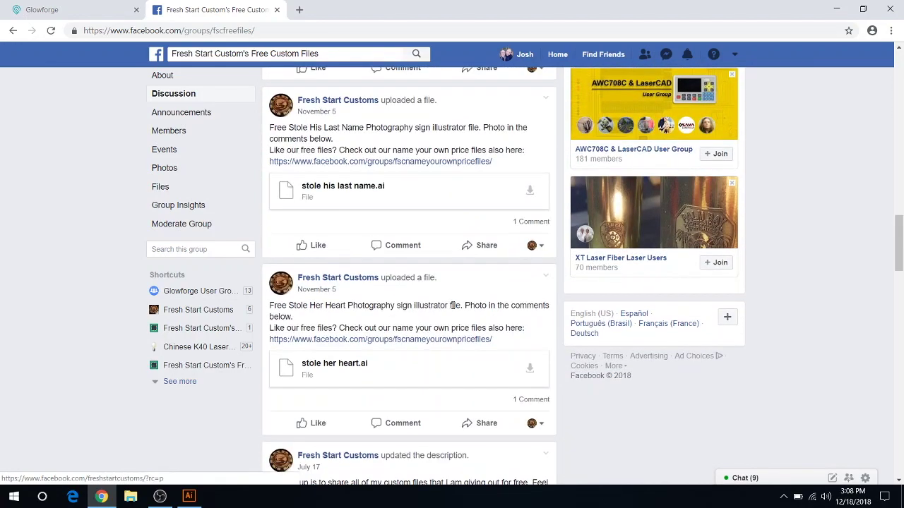
pyautogui.scroll(-10, 442, 309)
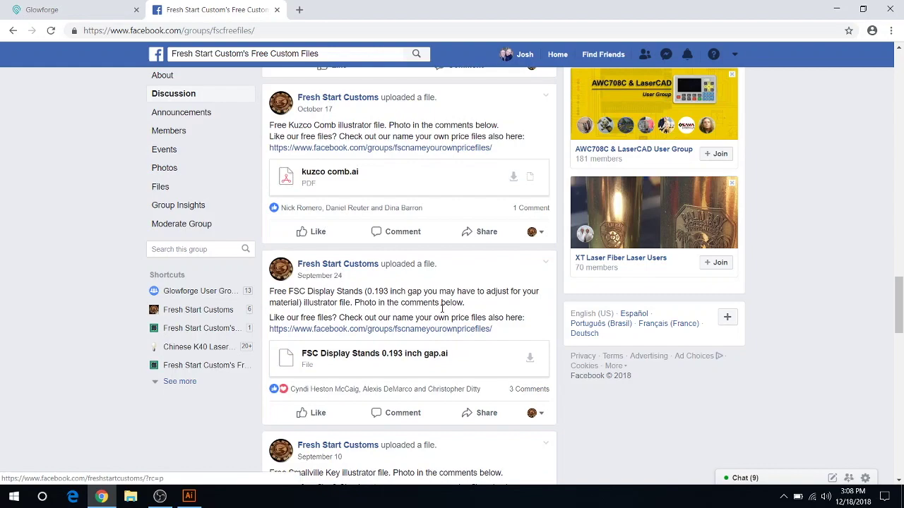
pyautogui.scroll(-8, 440, 312)
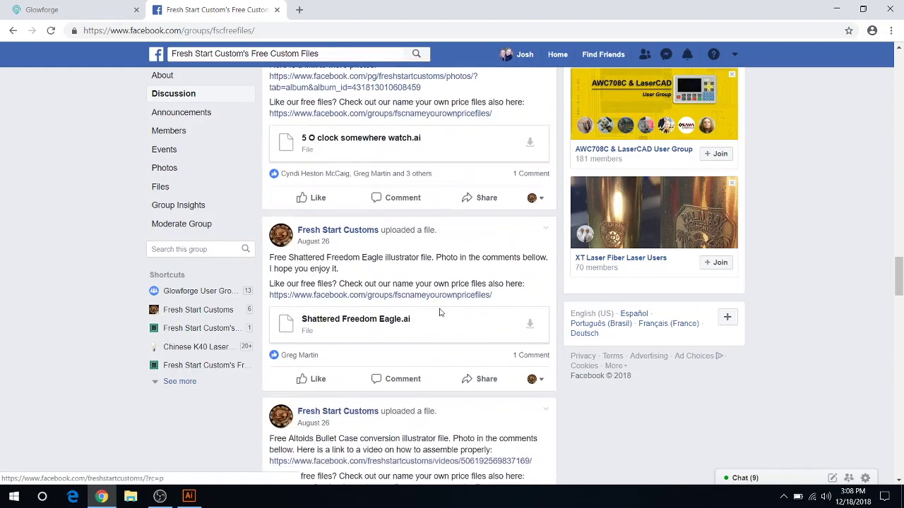
pyautogui.scroll(-5, 439, 312)
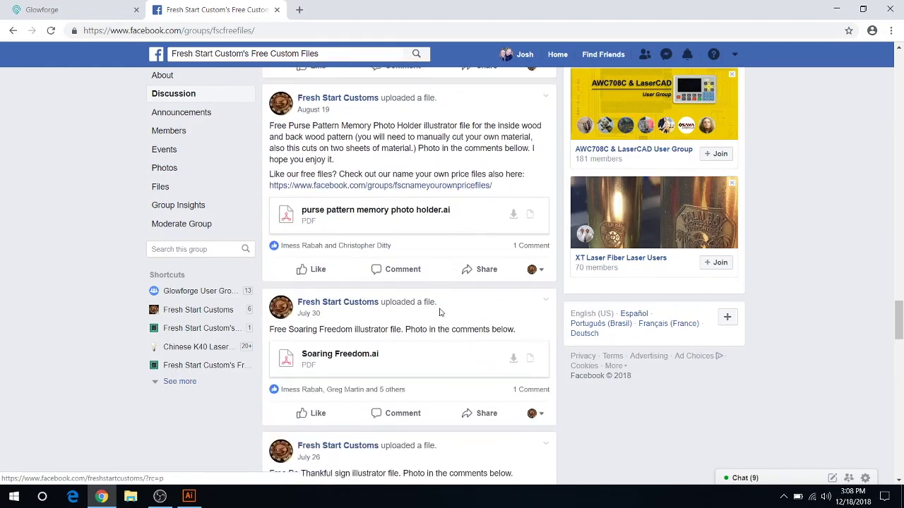
pyautogui.scroll(-6, 439, 312)
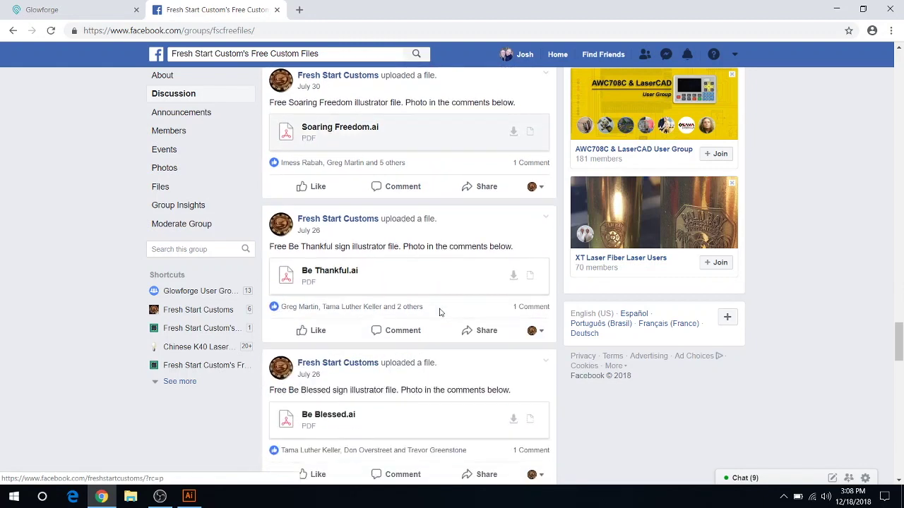
pyautogui.scroll(-6, 439, 312)
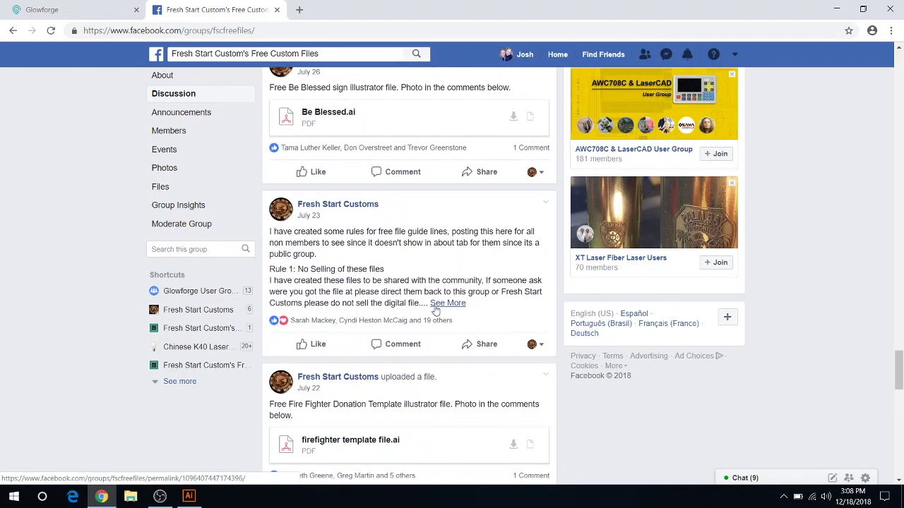
pyautogui.scroll(-2, 436, 309)
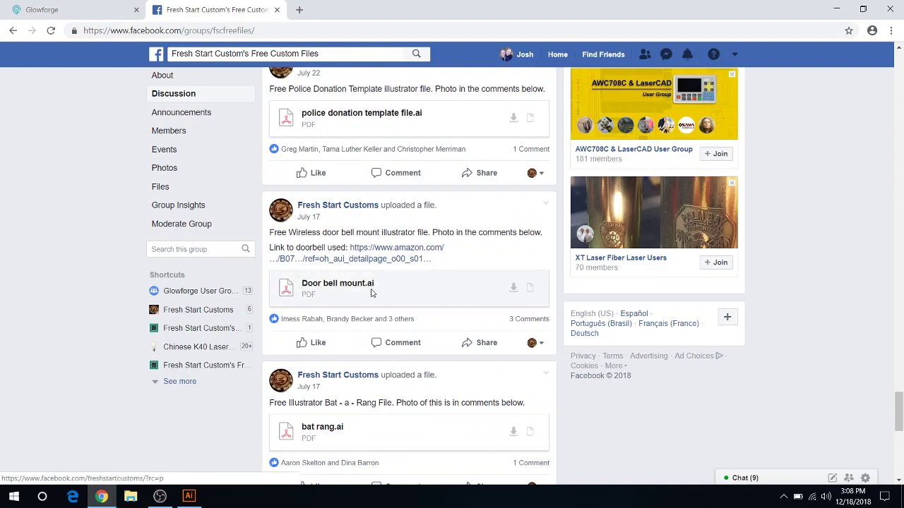
# Load all comments on the door bell post, view the photo, and download Door bell mount.ai.
pyautogui.click(523, 322)
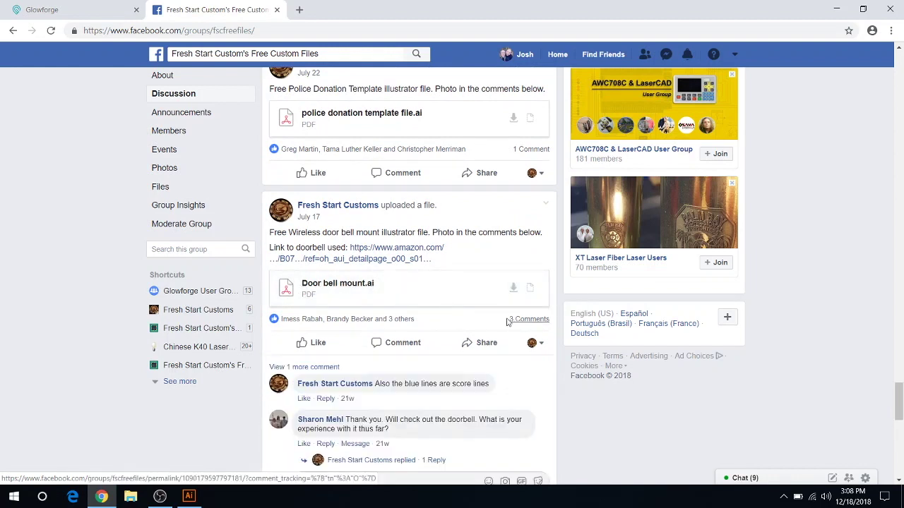
pyautogui.click(342, 367)
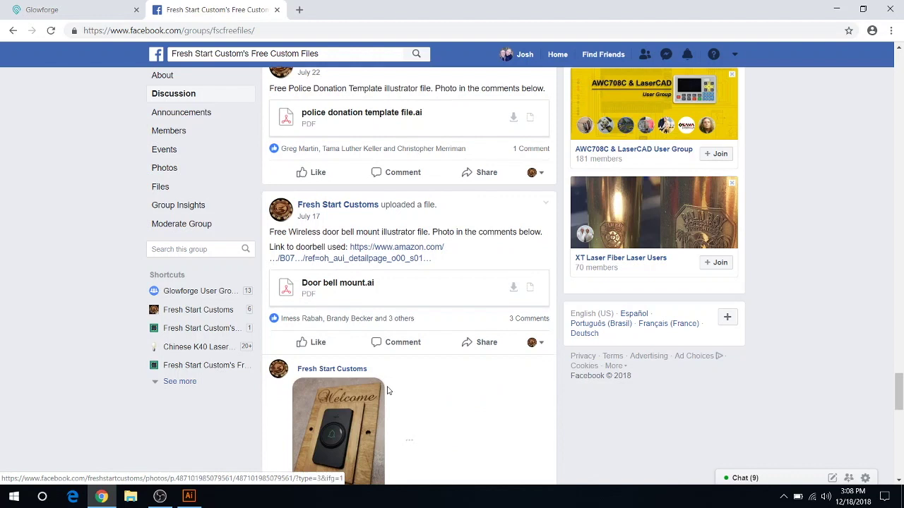
pyautogui.scroll(-2, 339, 375)
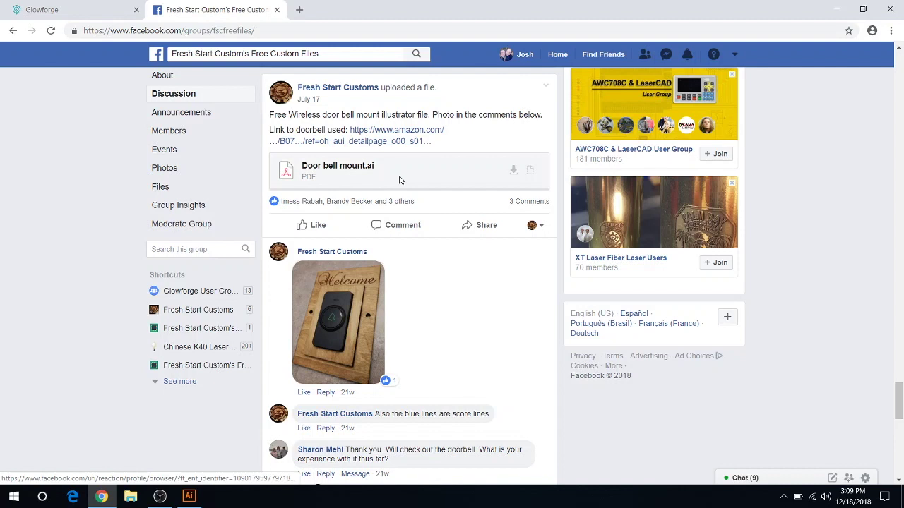
pyautogui.click(513, 171)
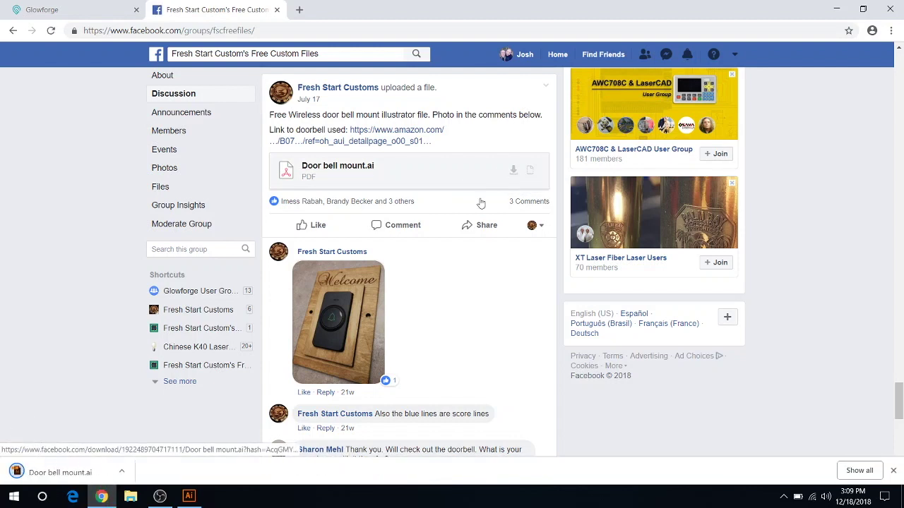
# Open the downloaded Door bell mount.ai in Illustrator from Chrome's download bar.
pyautogui.click(70, 473)
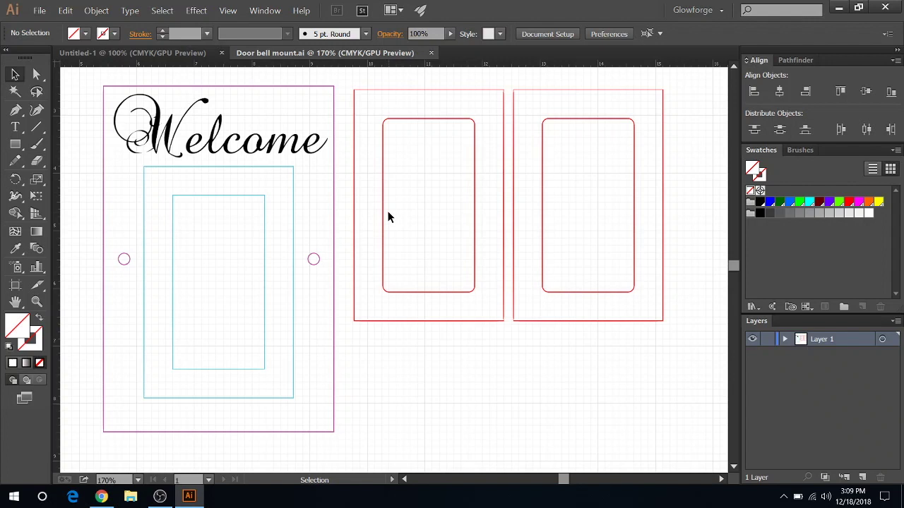
pyautogui.click(38, 12)
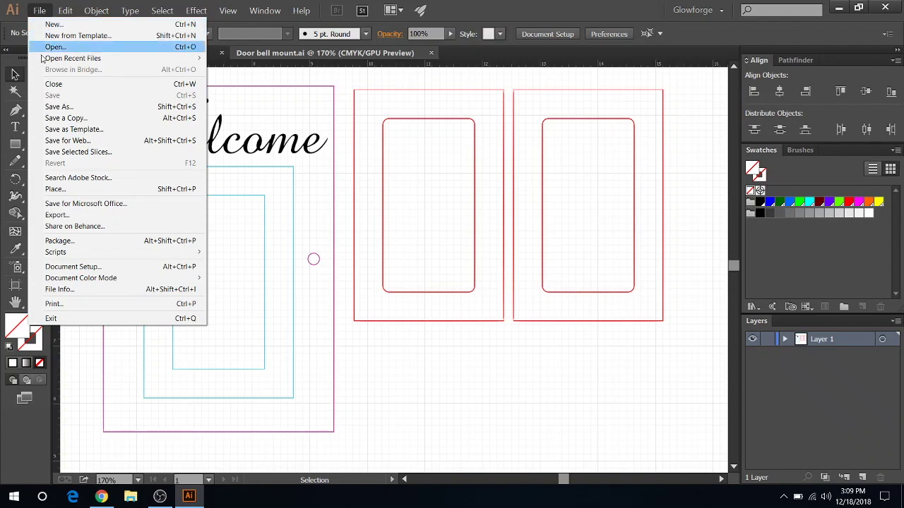
# Save the artwork to the Desktop as Door bell mount.svg with the default SVG export settings.
pyautogui.click(52, 110)
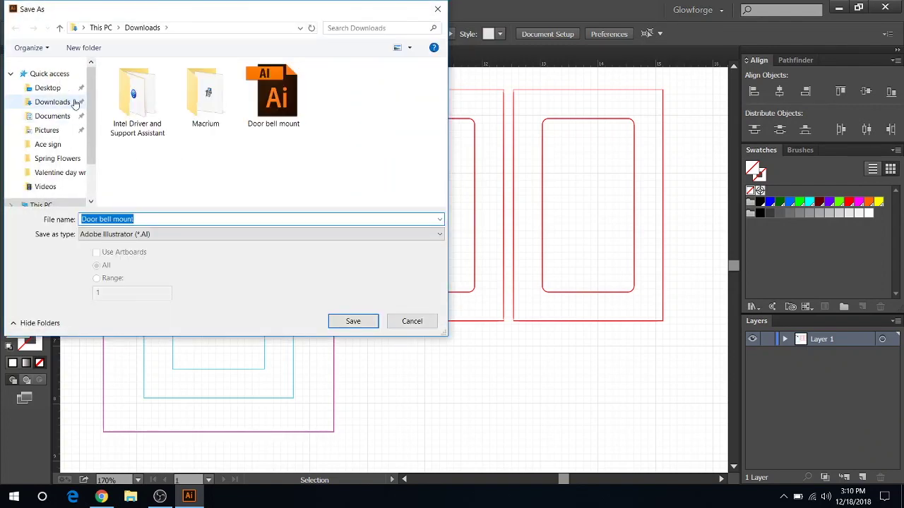
pyautogui.click(49, 89)
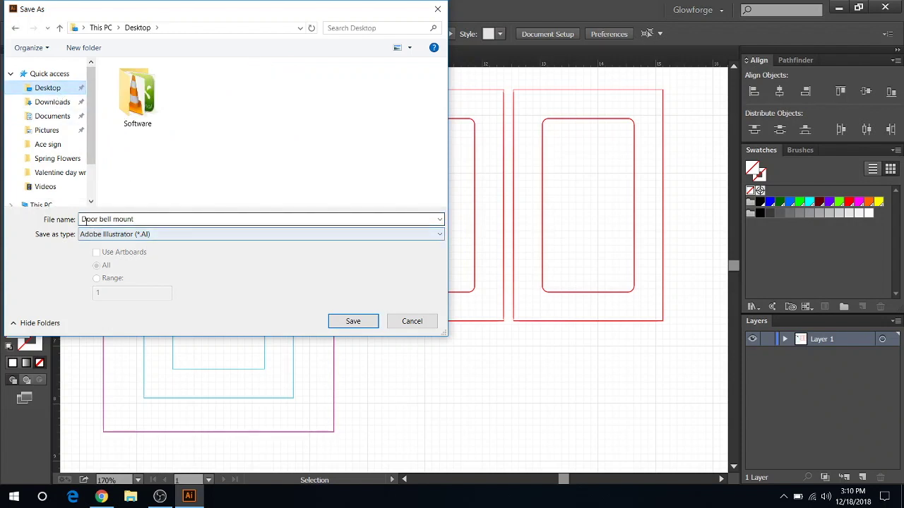
pyautogui.click(161, 235)
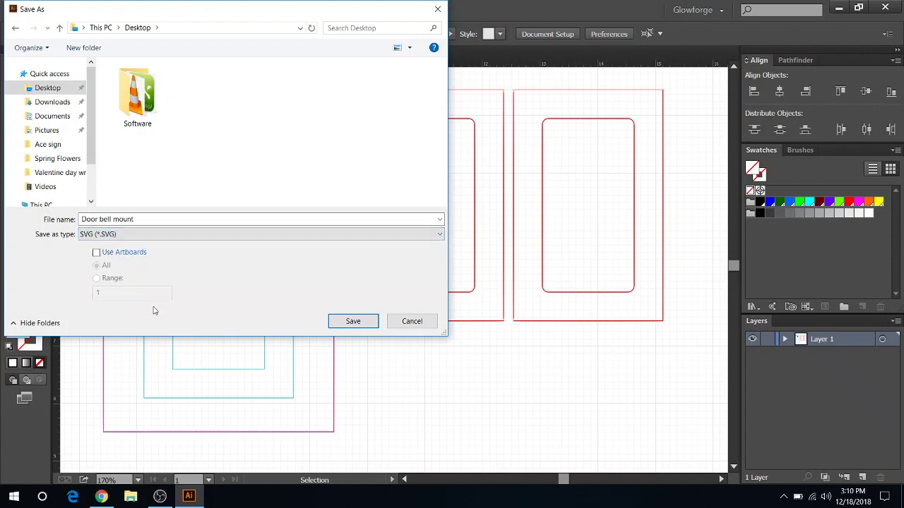
pyautogui.click(341, 324)
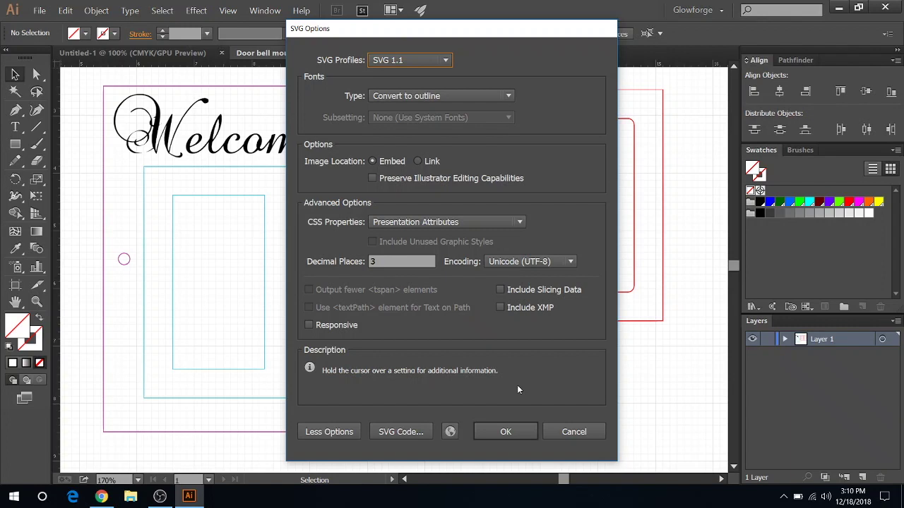
pyautogui.click(514, 432)
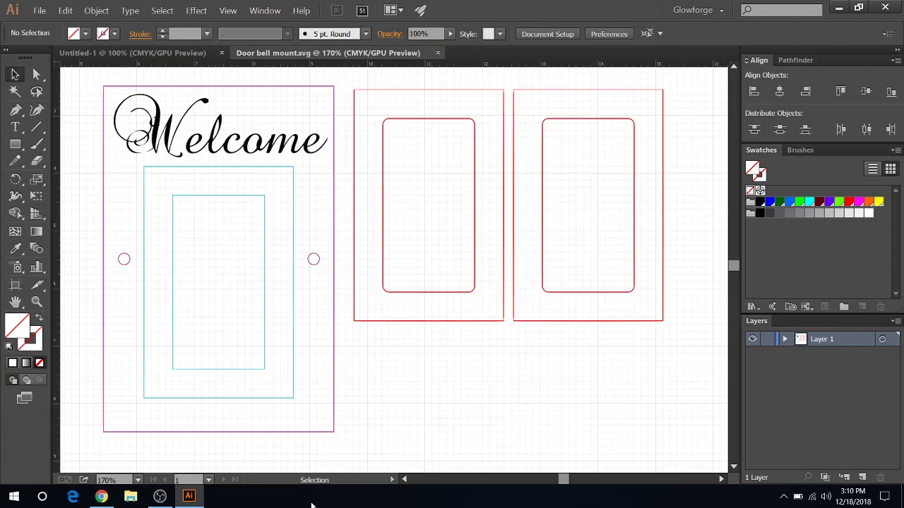
# Preview Door bell mount.svg from the desktop in Chrome, then close the preview tab.
pyautogui.click(189, 496)
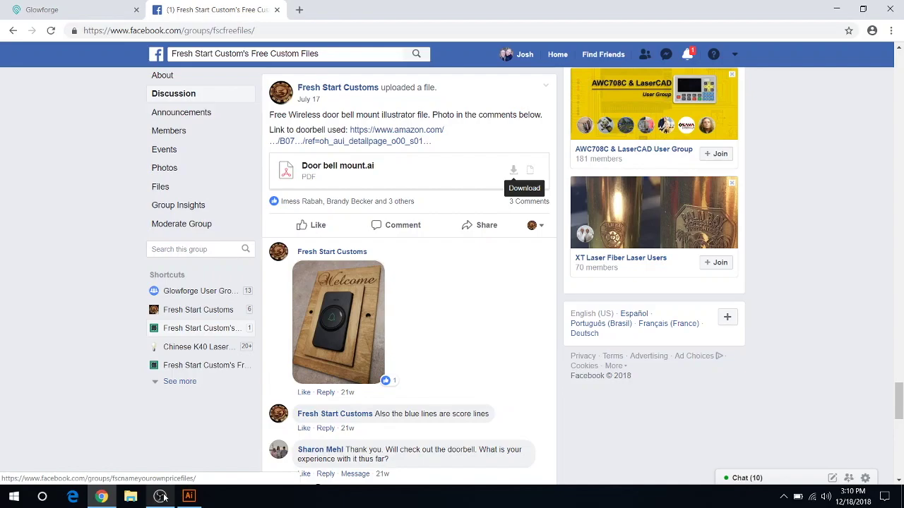
pyautogui.click(835, 10)
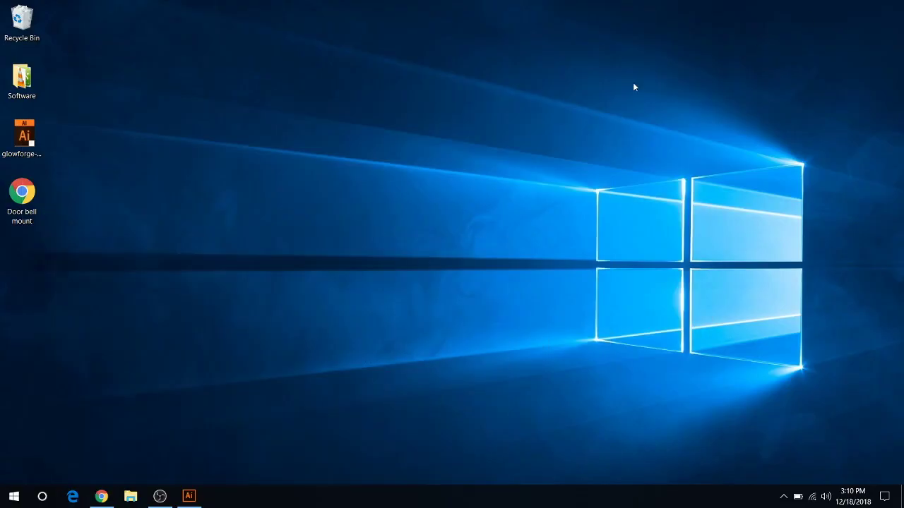
pyautogui.doubleClick(27, 192)
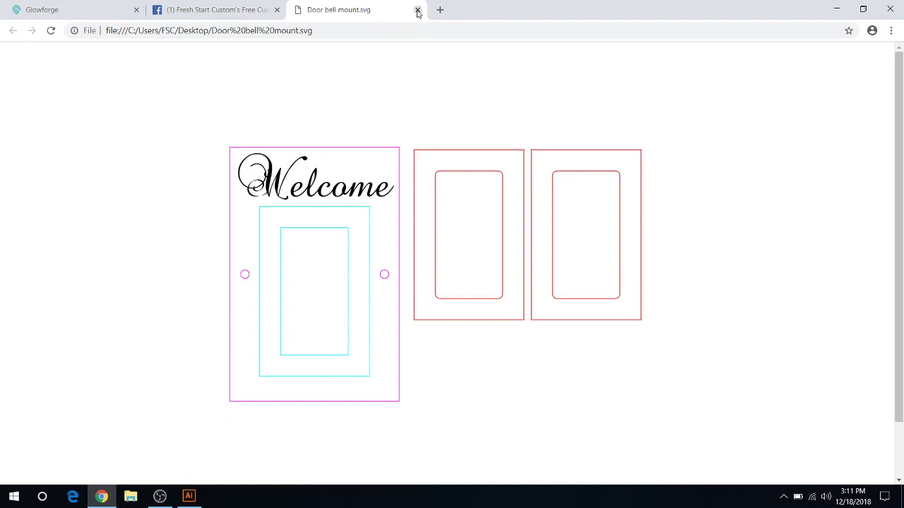
pyautogui.click(417, 11)
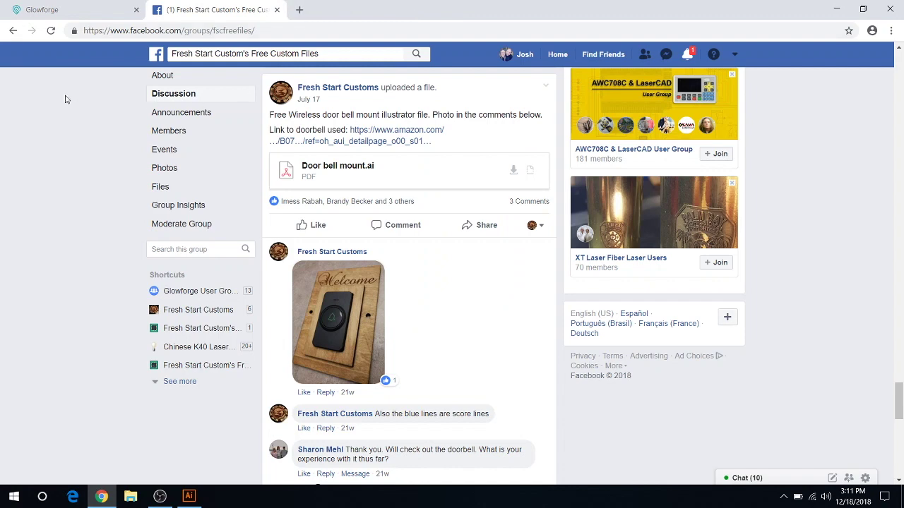
# Upload Door bell mount from the Desktop into the Glowforge app as a new design.
pyautogui.click(66, 12)
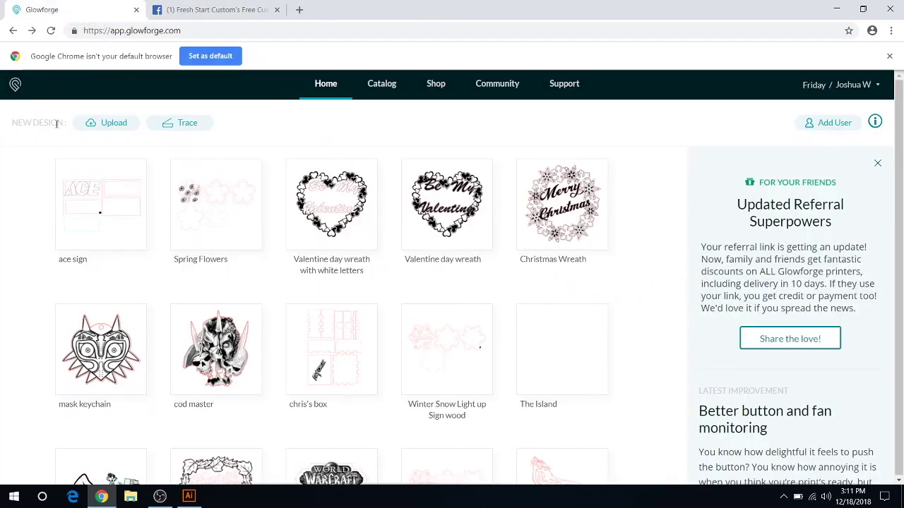
pyautogui.moveTo(184, 31); pyautogui.dragTo(93, 33)
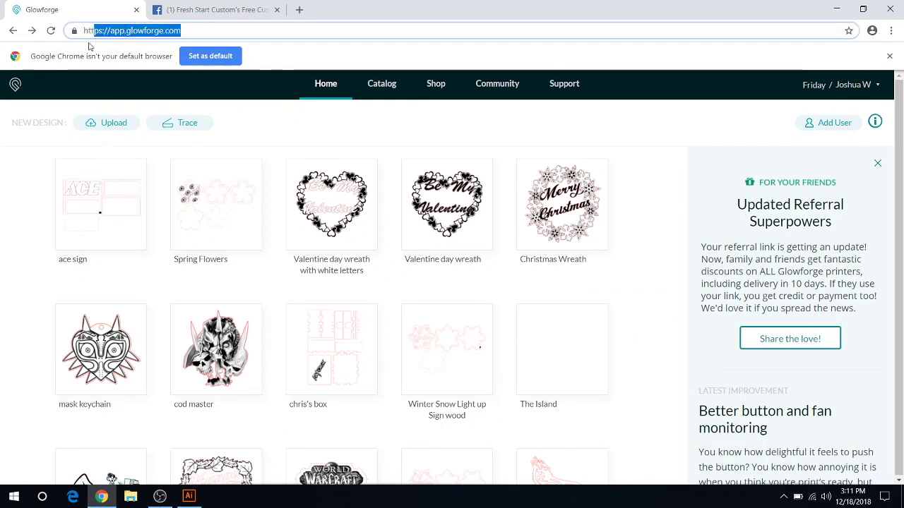
pyautogui.click(31, 188)
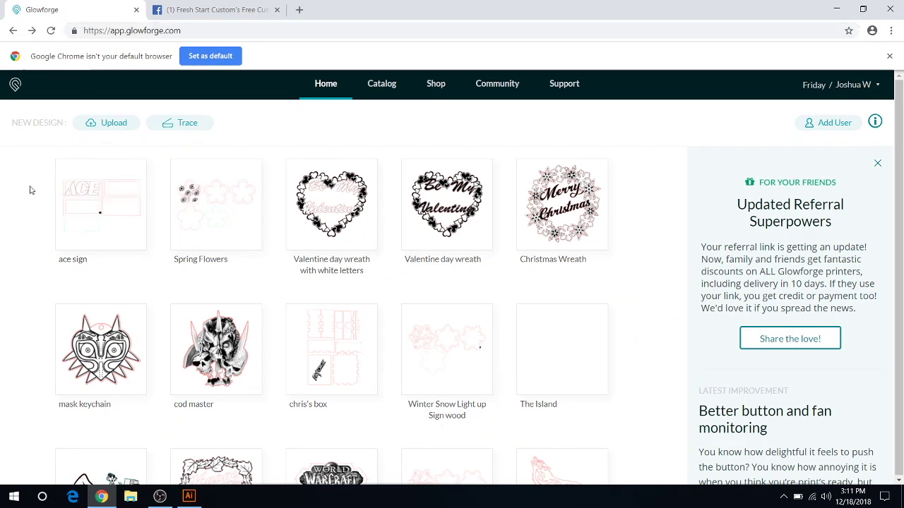
pyautogui.click(108, 124)
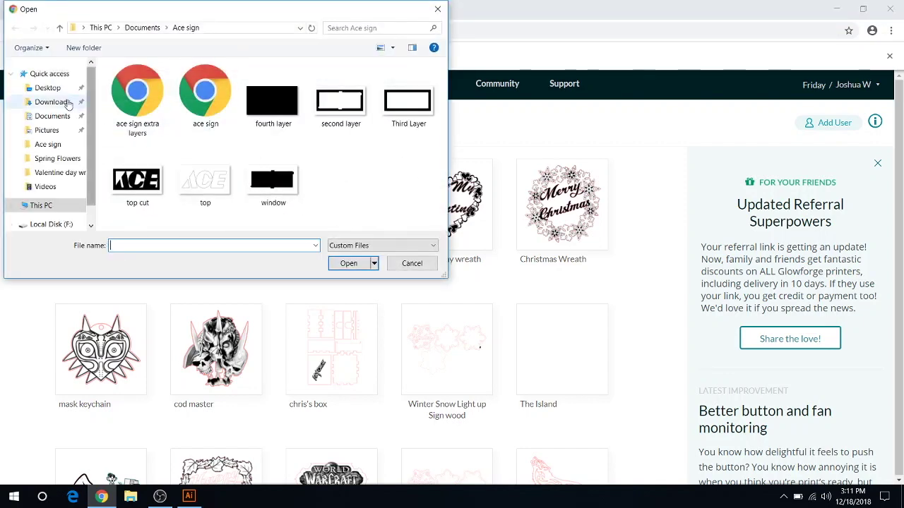
pyautogui.click(46, 89)
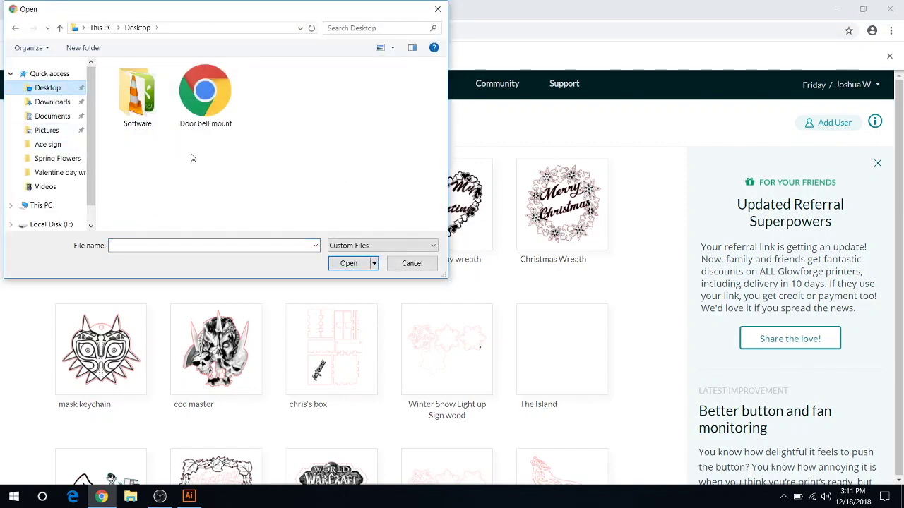
pyautogui.click(209, 104)
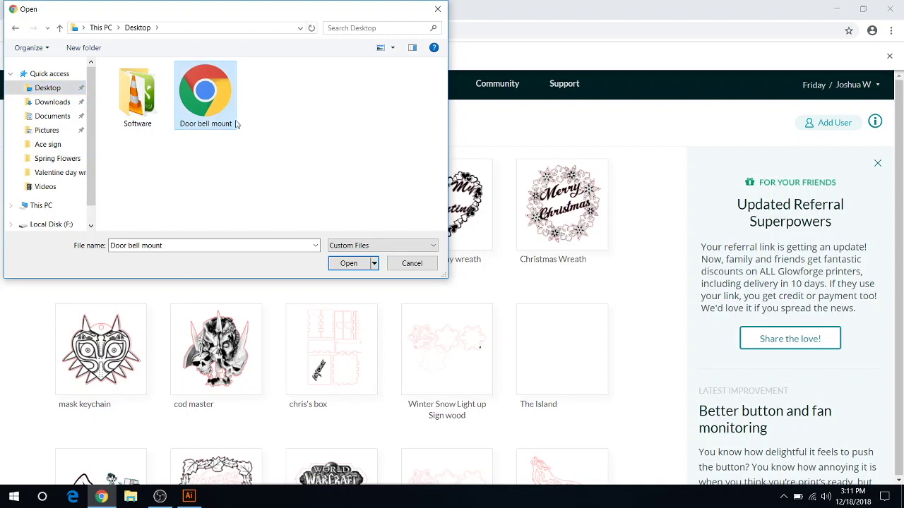
pyautogui.click(347, 264)
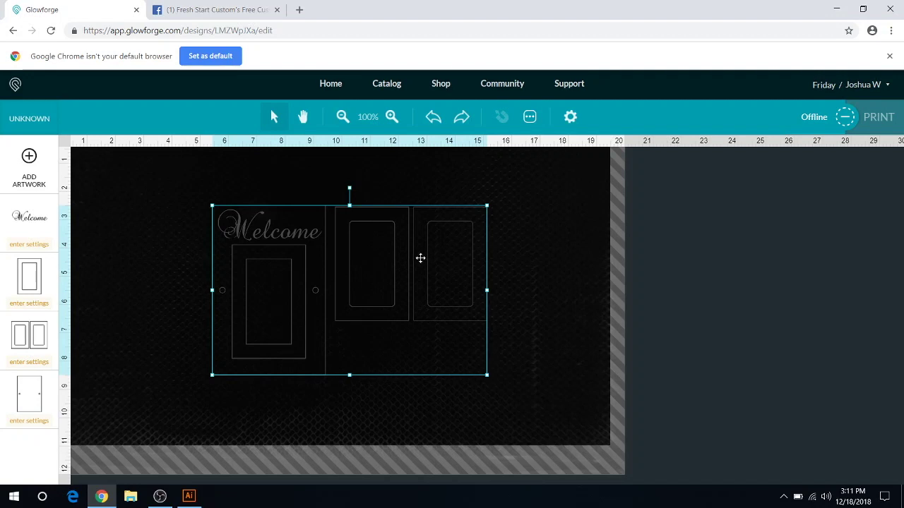
# Drag the door bell mount design to the bed's upper-left corner and deselect it.
pyautogui.moveTo(420, 259); pyautogui.dragTo(287, 207)
pyautogui.click(472, 237)
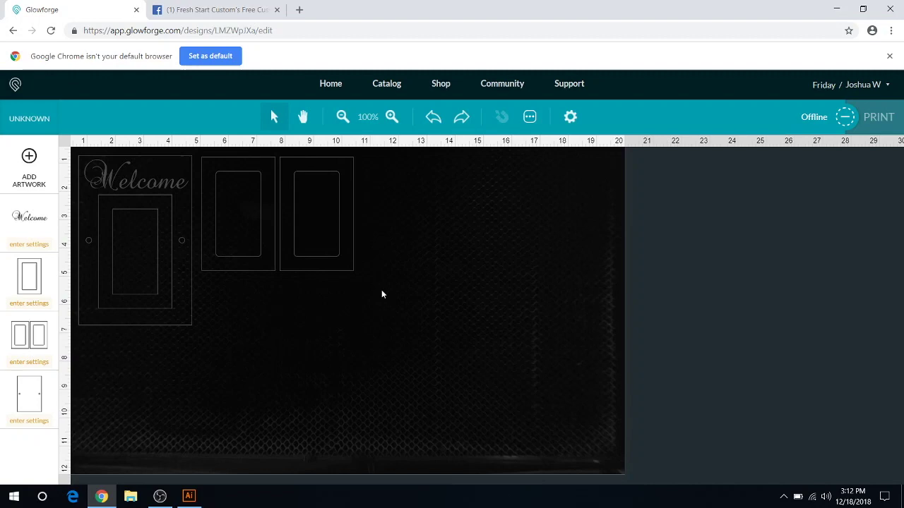
# In Illustrator, draw a rectangle below the door bell pieces with a red outline.
pyautogui.click(189, 496)
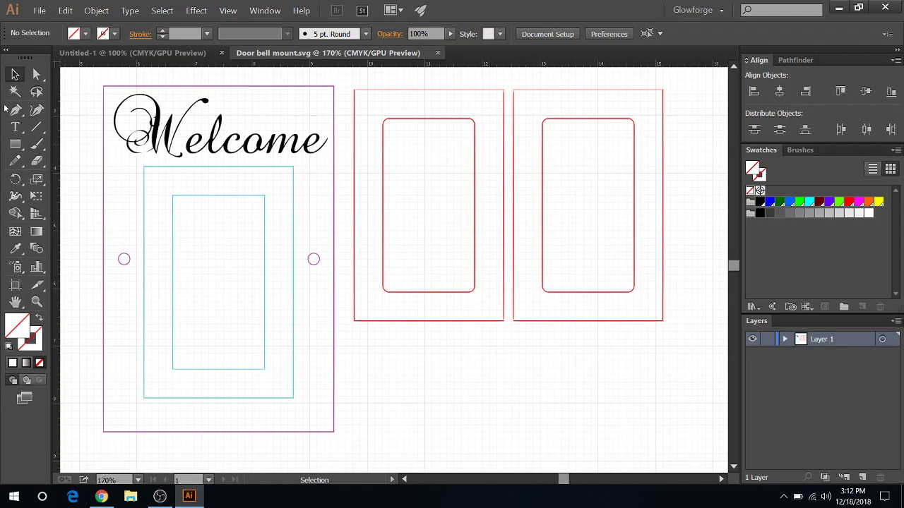
pyautogui.click(14, 144)
pyautogui.scroll(-3, 398, 226)
pyautogui.scroll(-5, 393, 223)
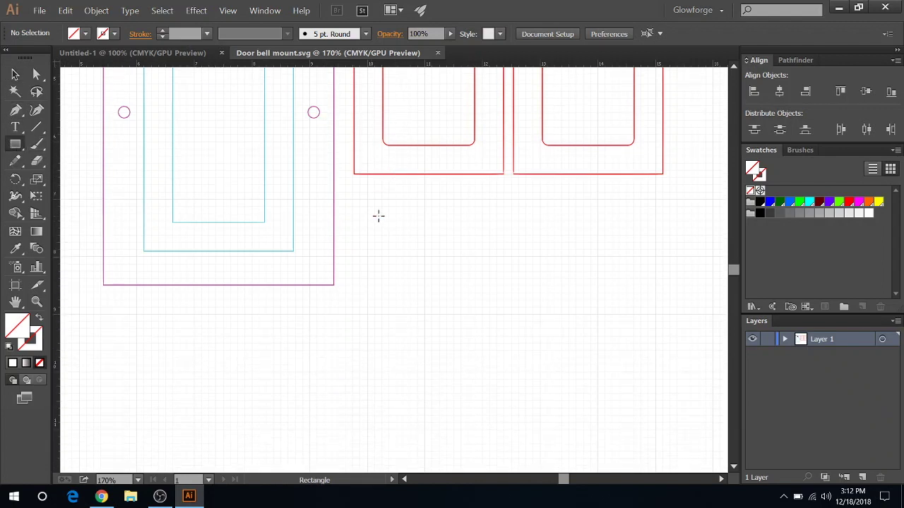
pyautogui.moveTo(385, 118)
pyautogui.mouseDown()
pyautogui.moveTo(575, 365)
pyautogui.moveTo(566, 355)
pyautogui.mouseUp()
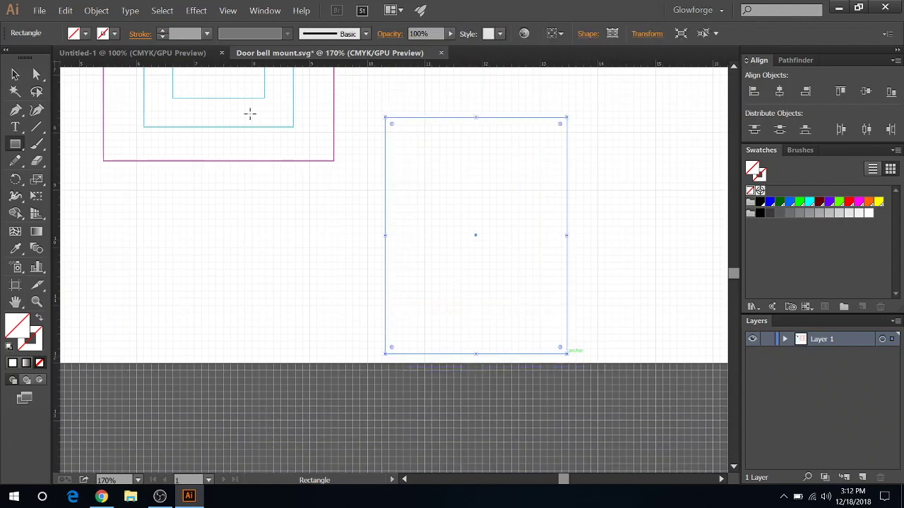
pyautogui.click(114, 34)
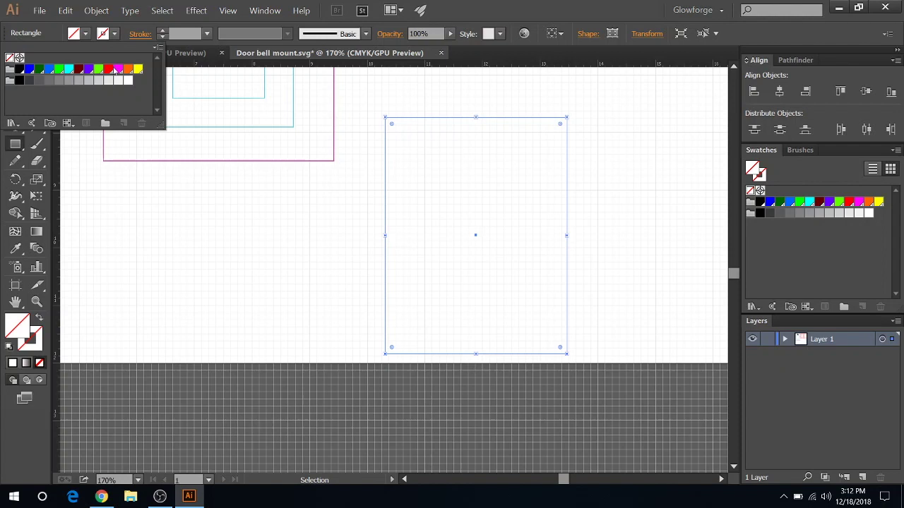
pyautogui.click(108, 69)
pyautogui.click(116, 34)
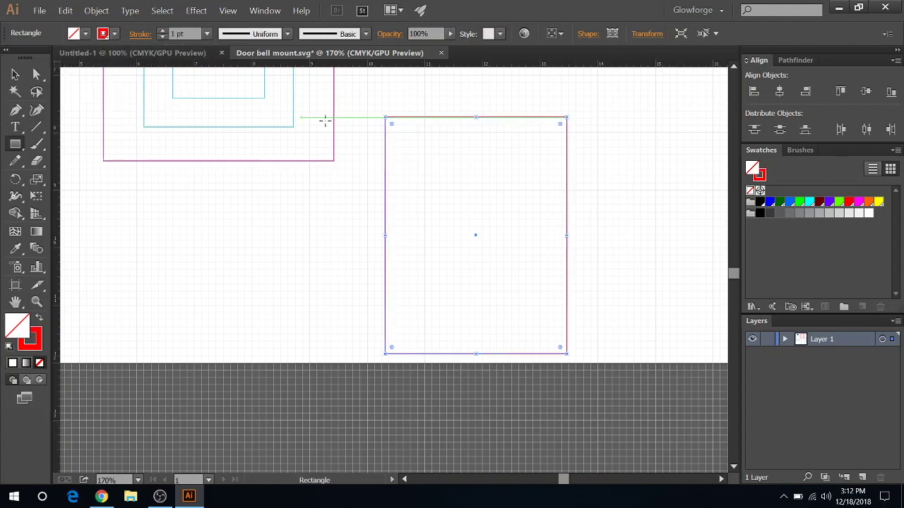
# Reselect the new rectangle with the Selection tool and remove it.
pyautogui.click(401, 157)
pyautogui.click(482, 271)
pyautogui.click(17, 75)
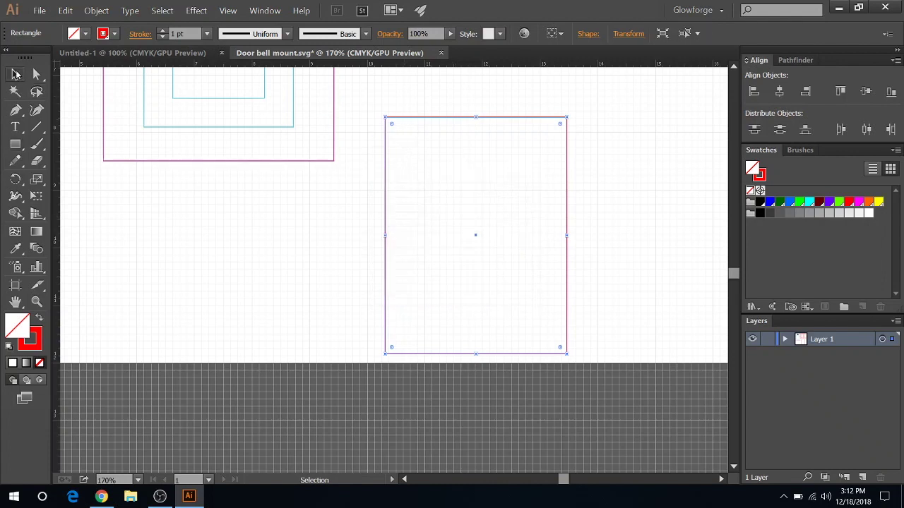
pyautogui.moveTo(406, 101); pyautogui.dragTo(464, 173)
pyautogui.click(464, 173)
pyautogui.click(32, 12)
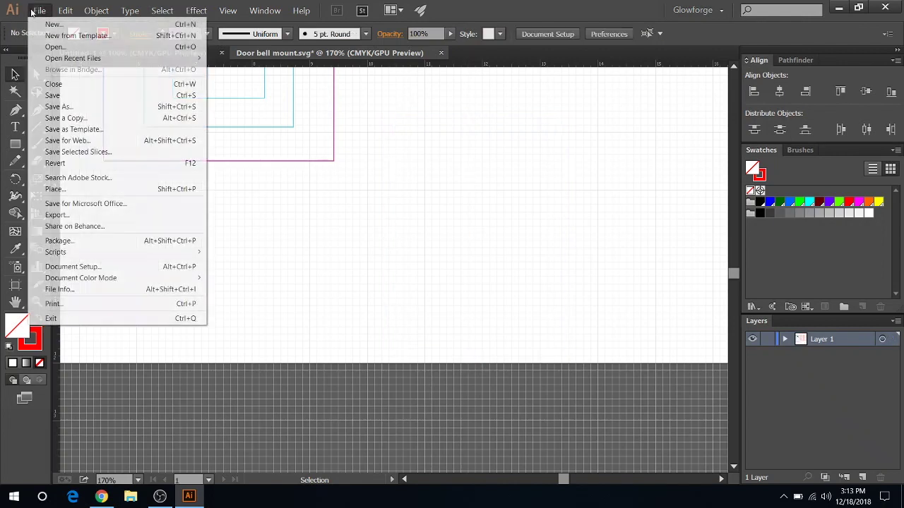
pyautogui.click(91, 106)
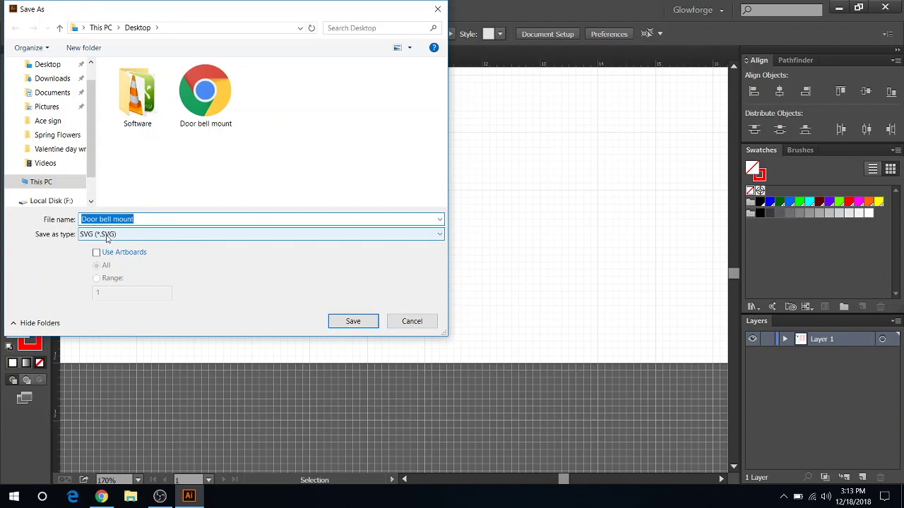
pyautogui.click(413, 322)
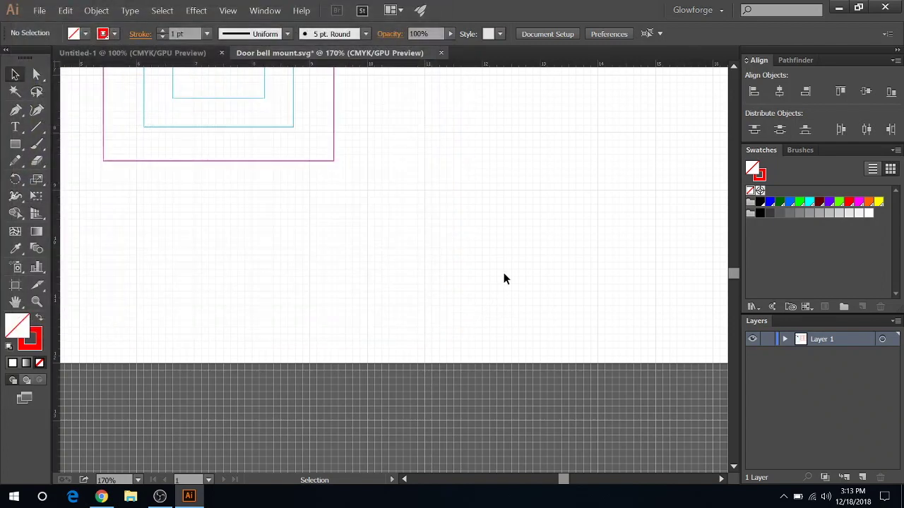
pyautogui.scroll(5, 465, 212)
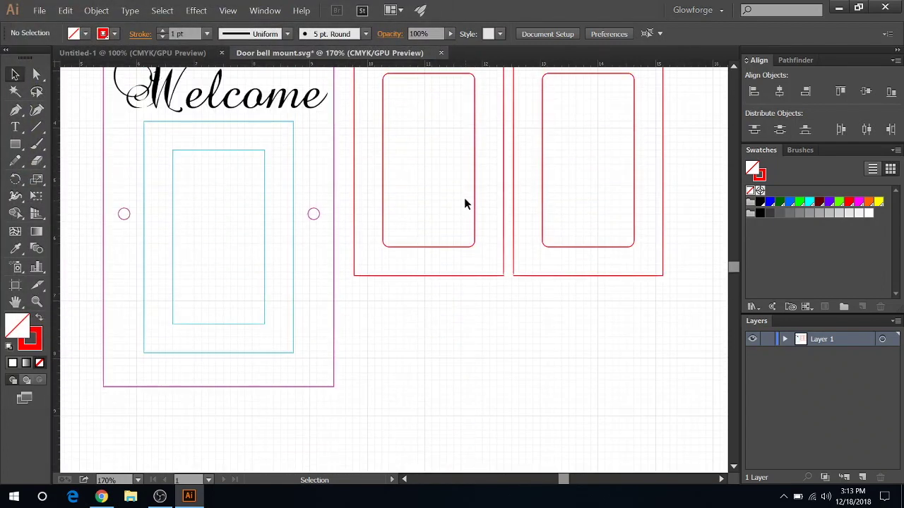
pyautogui.scroll(1, 464, 204)
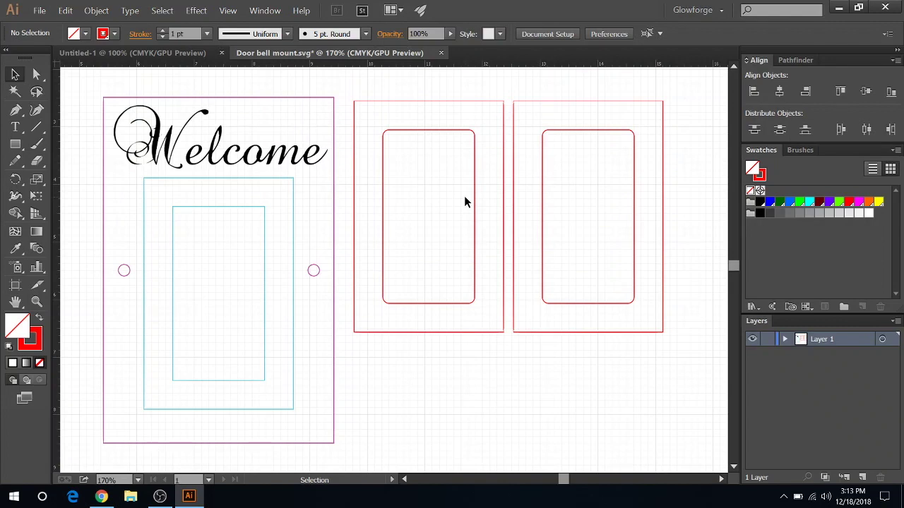